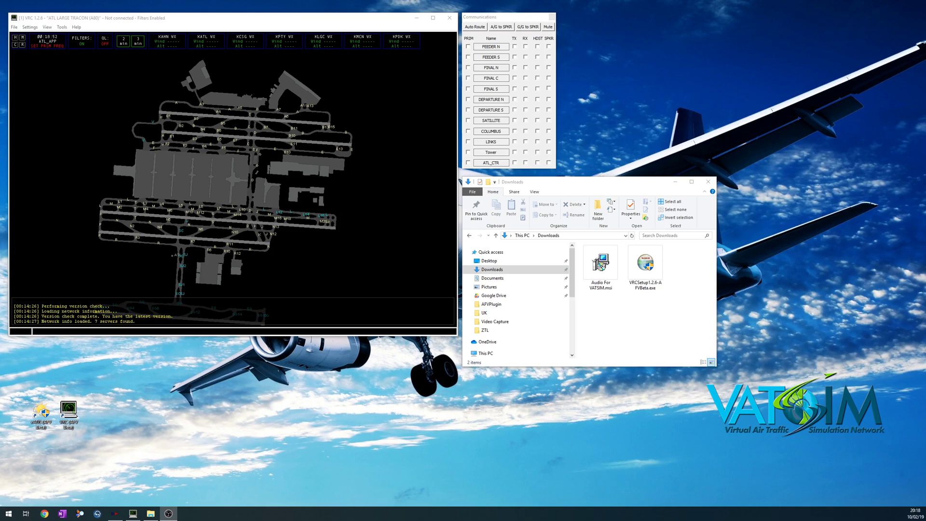
# Step: Run the Audio For VATSIM.msi installer from Downloads and install to C:\AudioForVATSIM\
pyautogui.click(648, 275)
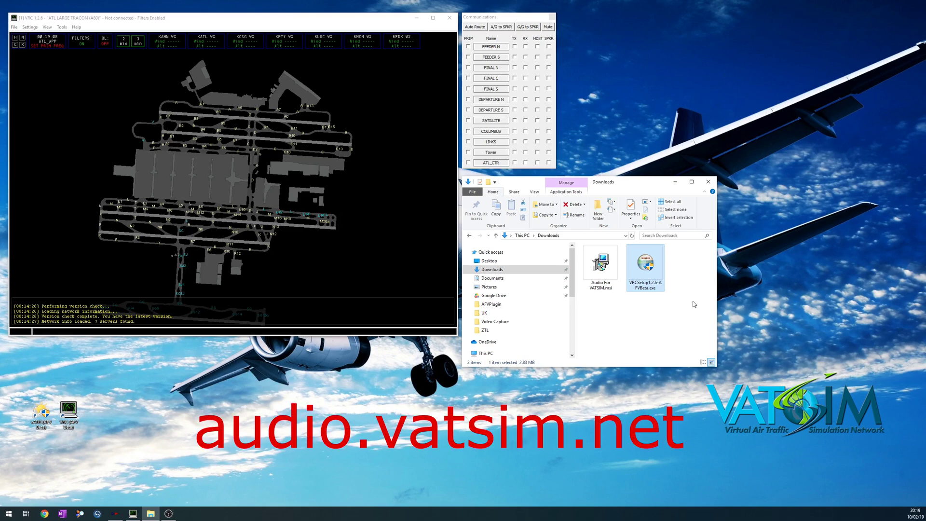
pyautogui.click(660, 335)
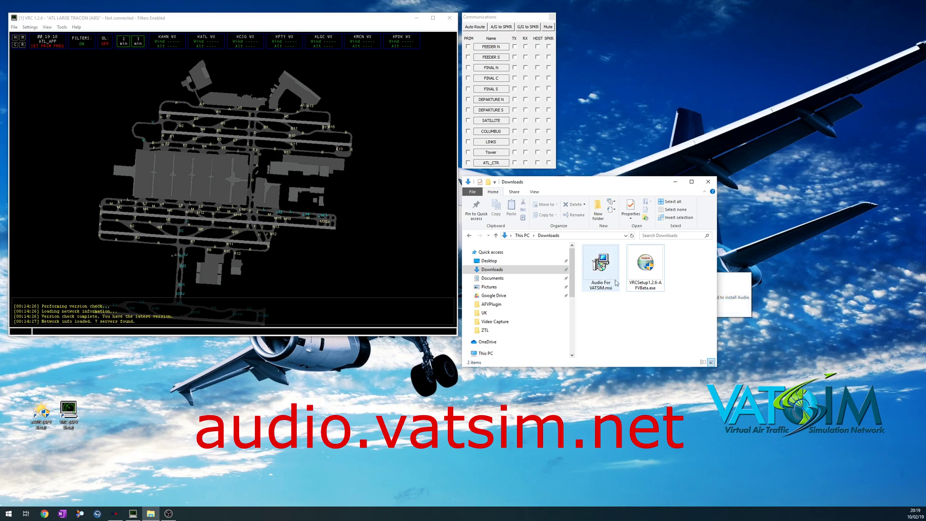
pyautogui.doubleClick(602, 265)
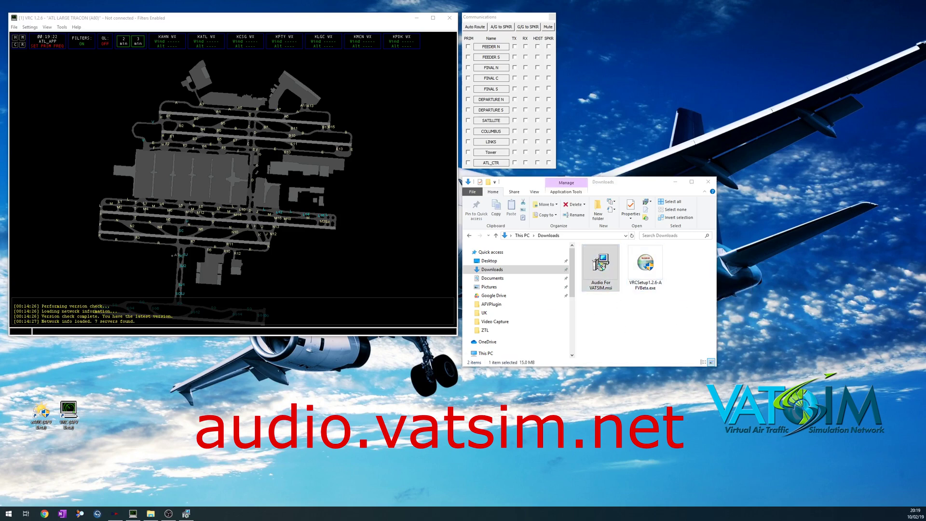
pyautogui.click(393, 325)
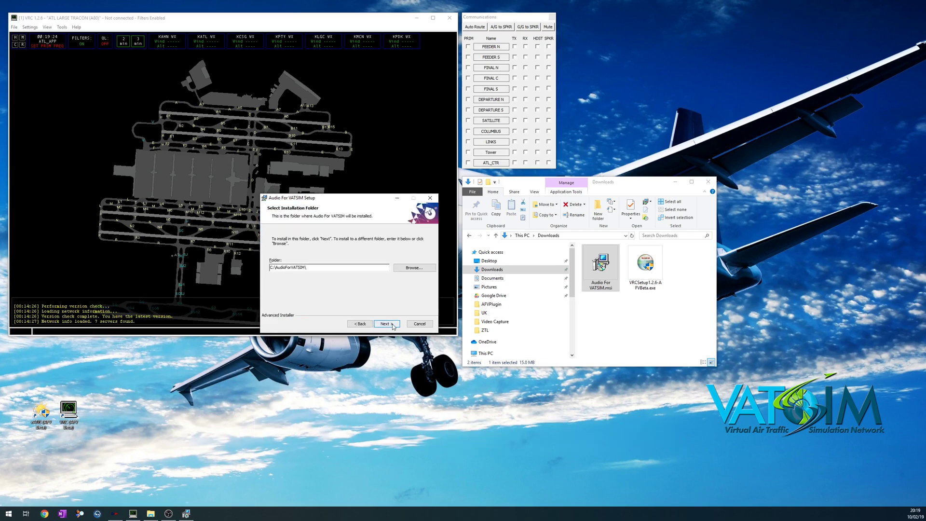
pyautogui.click(393, 324)
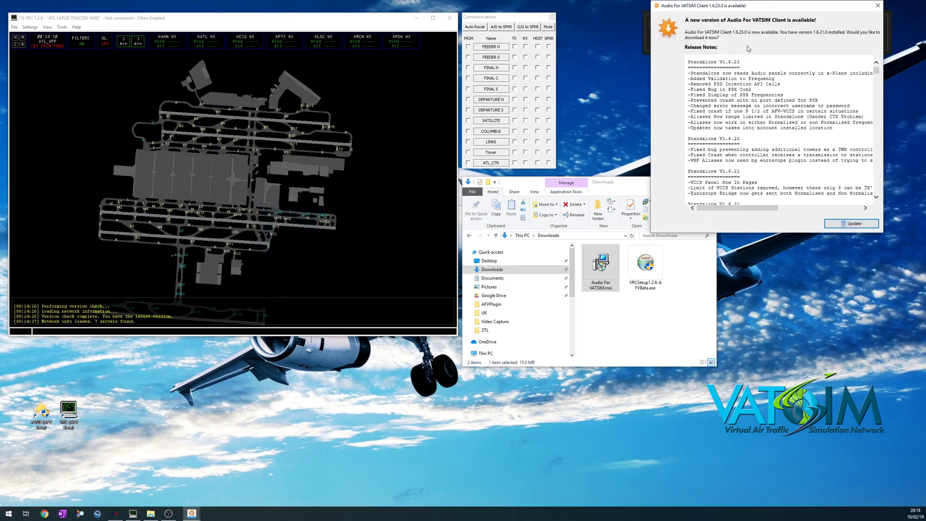
# Step: Update the Audio For VATSIM client to version 1.6.23.0, keeping the installation folder C:\AudioForVATSIM\
pyautogui.click(852, 226)
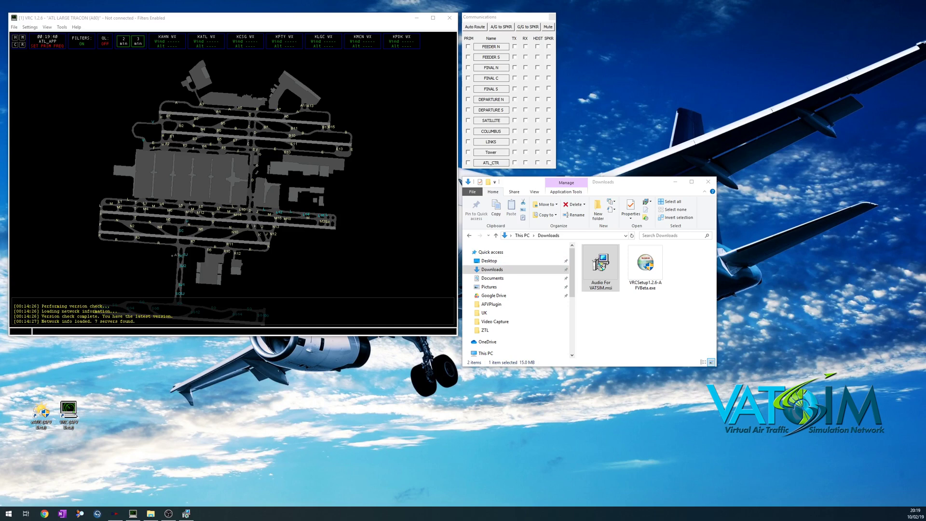
pyautogui.click(341, 311)
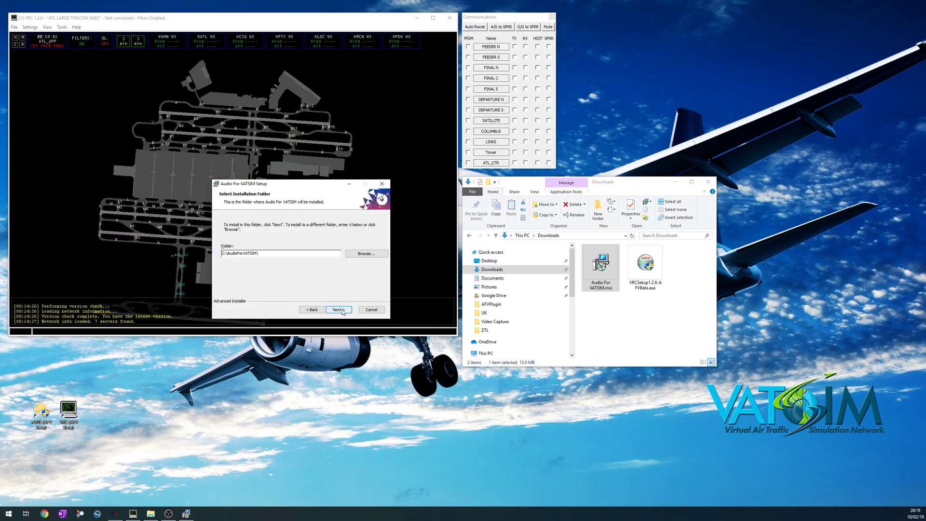
pyautogui.click(343, 311)
pyautogui.click(340, 310)
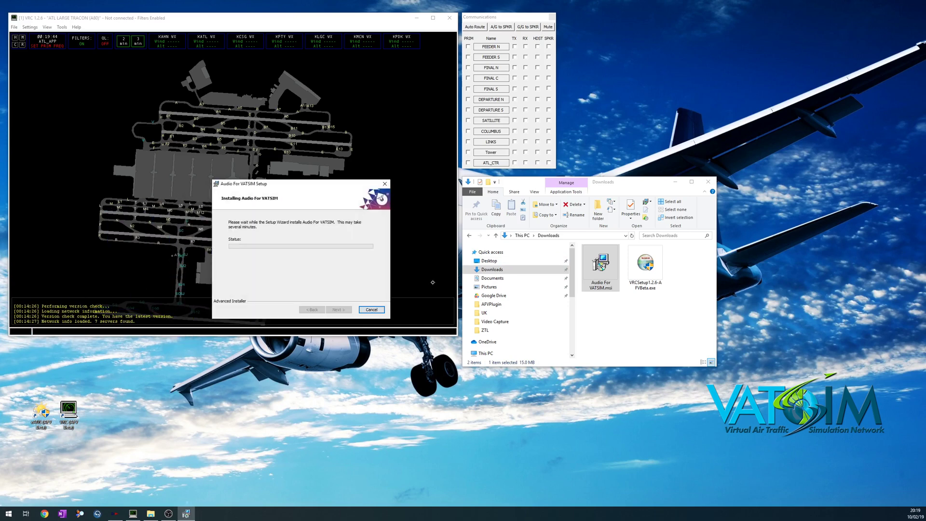
pyautogui.click(339, 309)
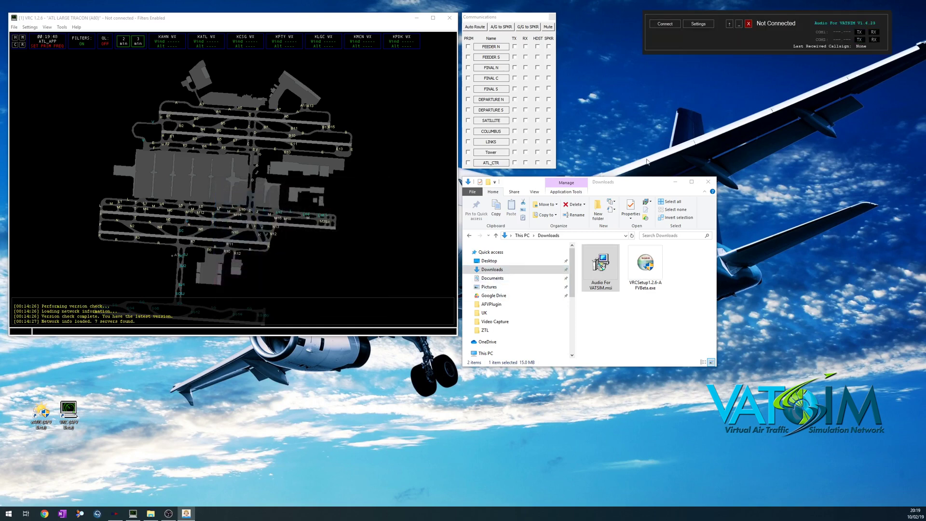
# Step: Set the microphone volume to 33 in the Audio For VATSIM settings and save the change
pyautogui.click(701, 25)
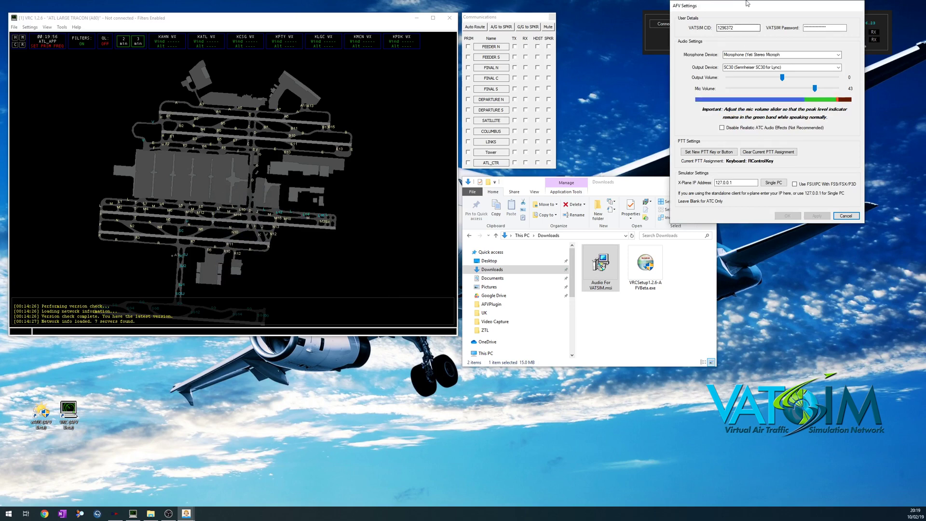
pyautogui.moveTo(746, 12); pyautogui.dragTo(314, 175)
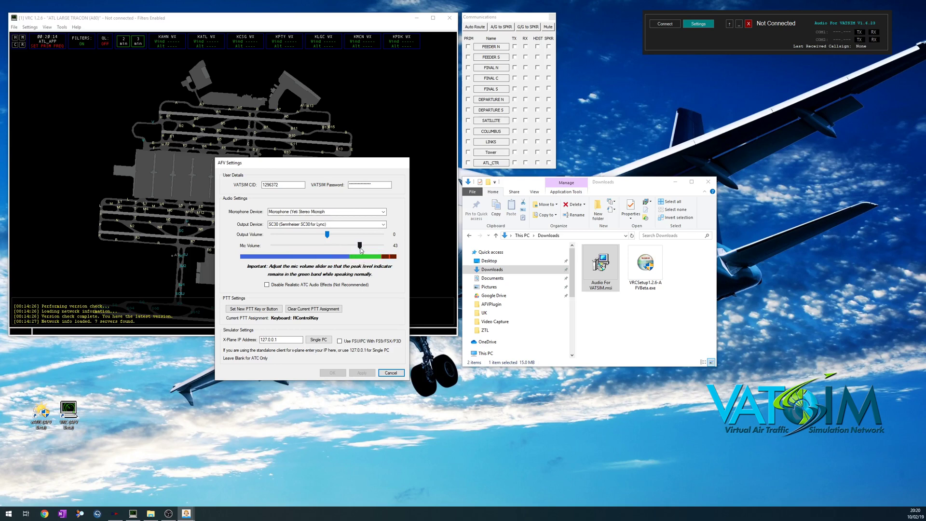
pyautogui.moveTo(361, 250); pyautogui.dragTo(360, 278)
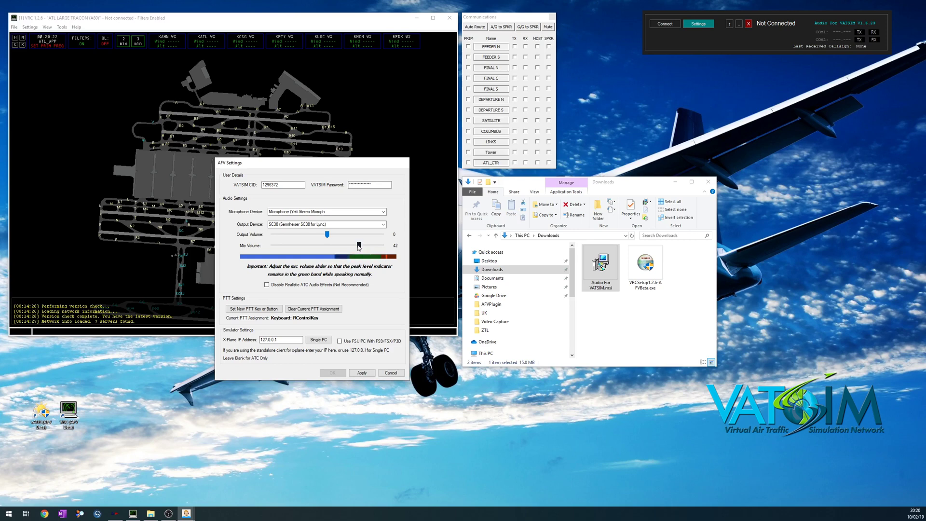
pyautogui.moveTo(360, 246); pyautogui.dragTo(353, 251)
pyautogui.click(363, 373)
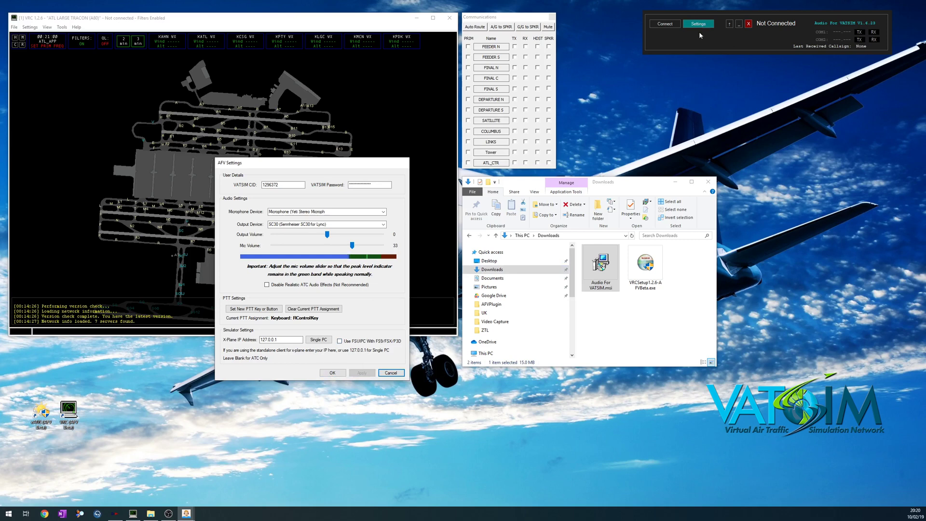
pyautogui.click(340, 374)
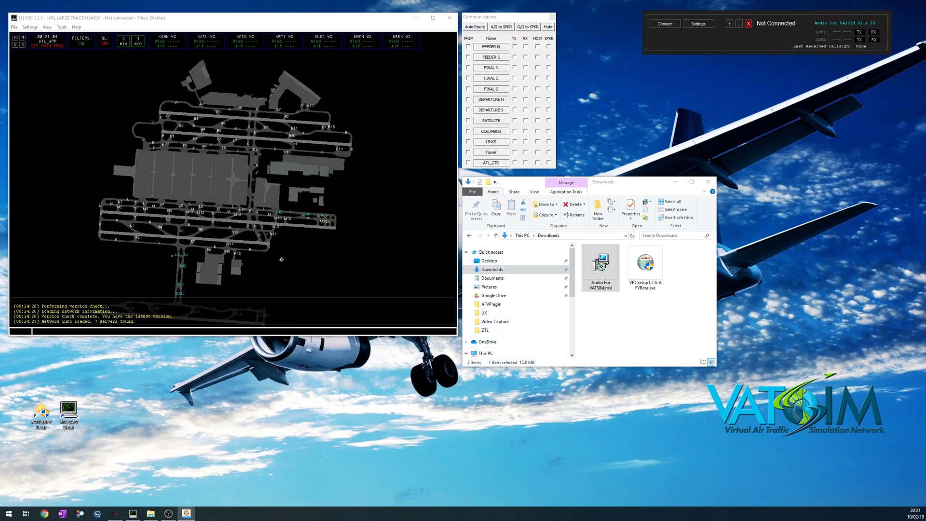
# Step: Connect VRC to the VATSIM USA-East server with the callsign ATL_CTR, changing the facility type in the connection details
pyautogui.click(15, 27)
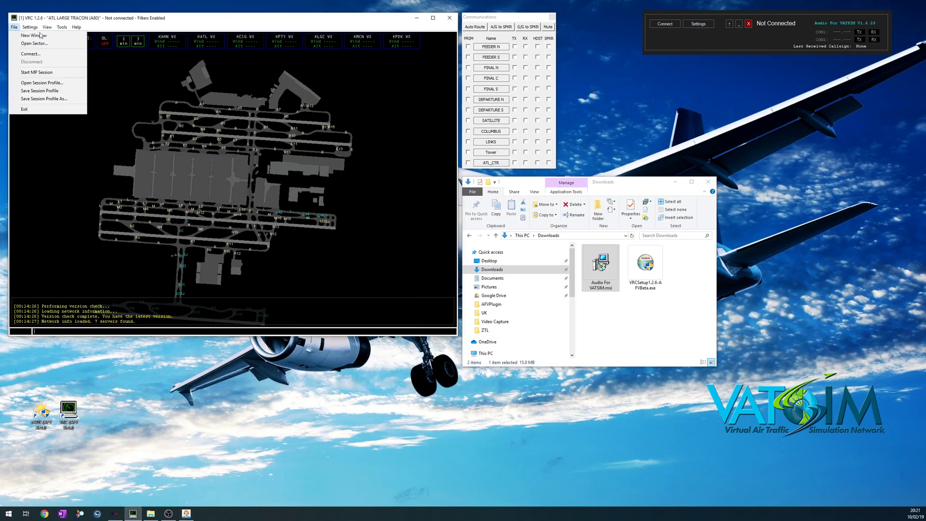
pyautogui.click(40, 56)
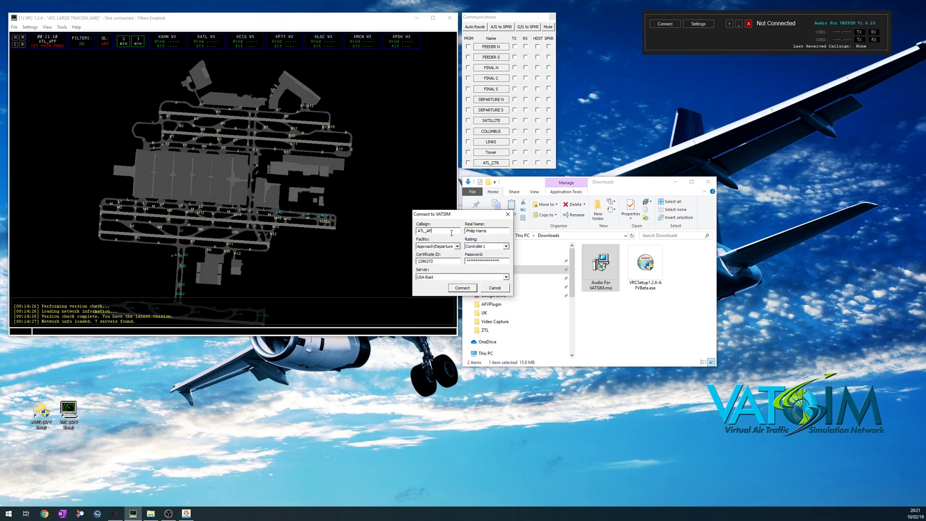
pyautogui.press('BackSpace')
pyautogui.press('BackSpace')
pyautogui.write('CTR')
pyautogui.click(452, 247)
pyautogui.click(445, 283)
pyautogui.click(453, 286)
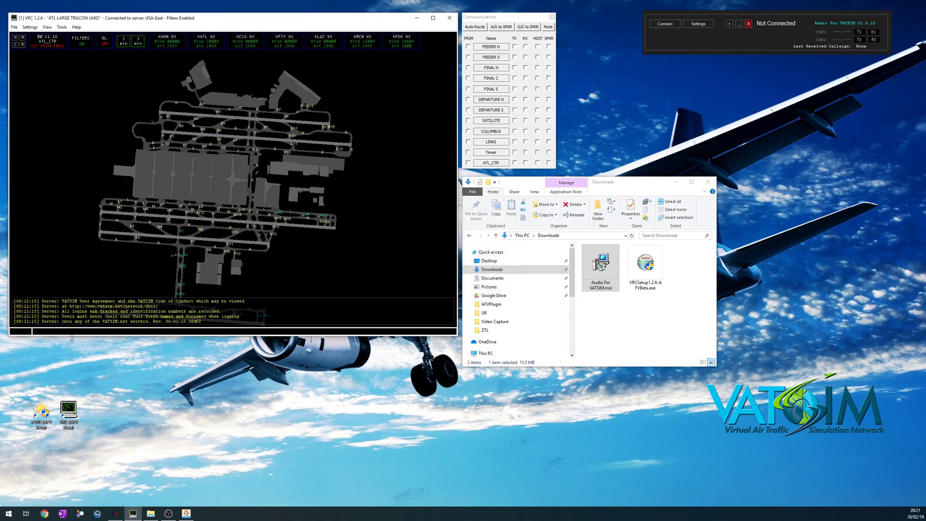
# Step: Set the VRC visibility center with .vis KATL and connect the Audio For VATSIM client
pyautogui.write('.vis KATL')
pyautogui.press('Return')
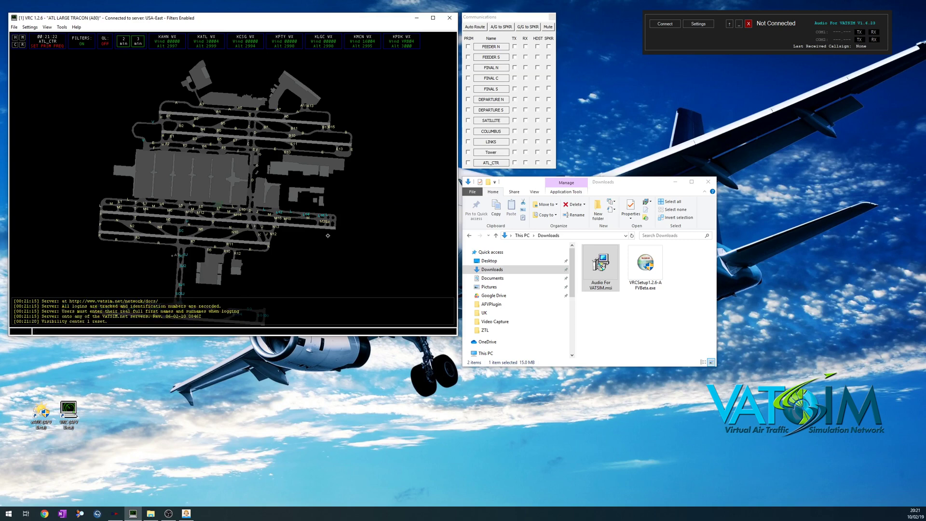
pyautogui.click(665, 24)
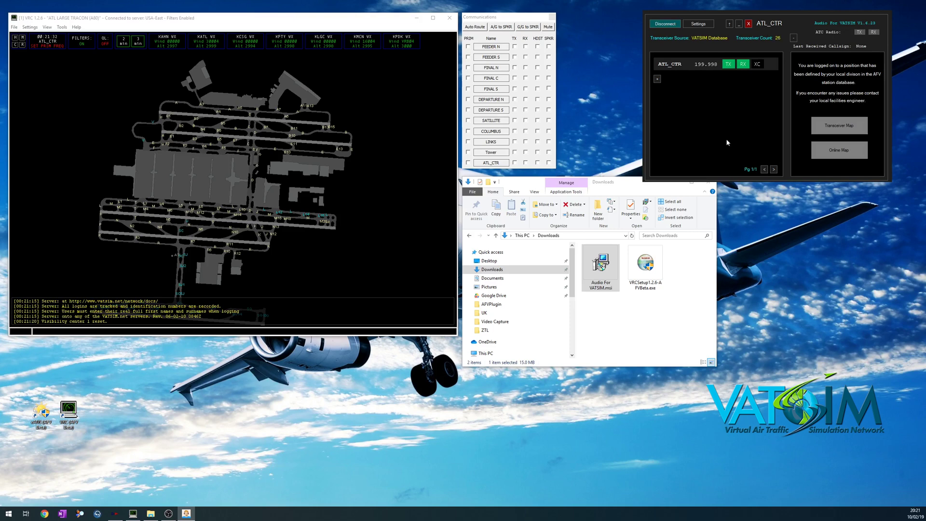
# Step: Open the details of the ATL_CTR position in VRC's communications list, make it primary and key the push-to-talk
pyautogui.click(492, 164)
pyautogui.rightClick(492, 164)
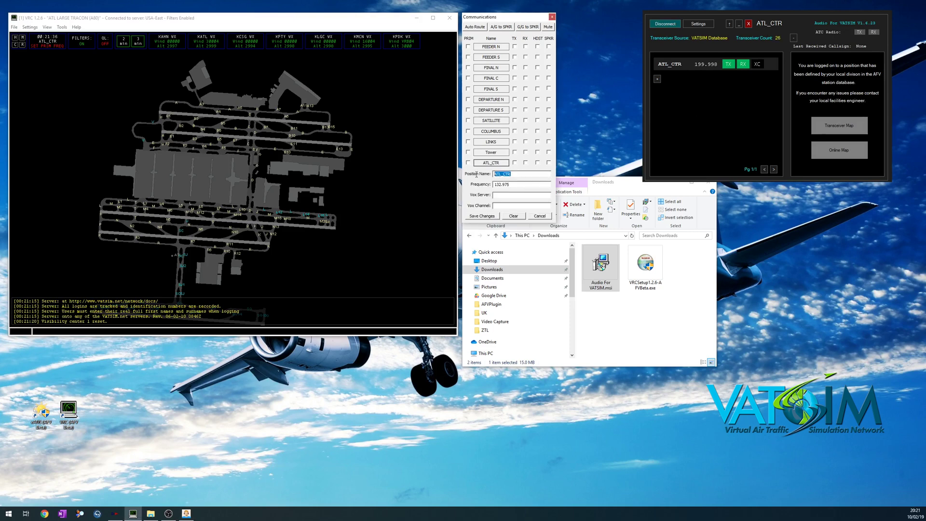
pyautogui.press('Tab')
pyautogui.click(516, 195)
pyautogui.click(468, 163)
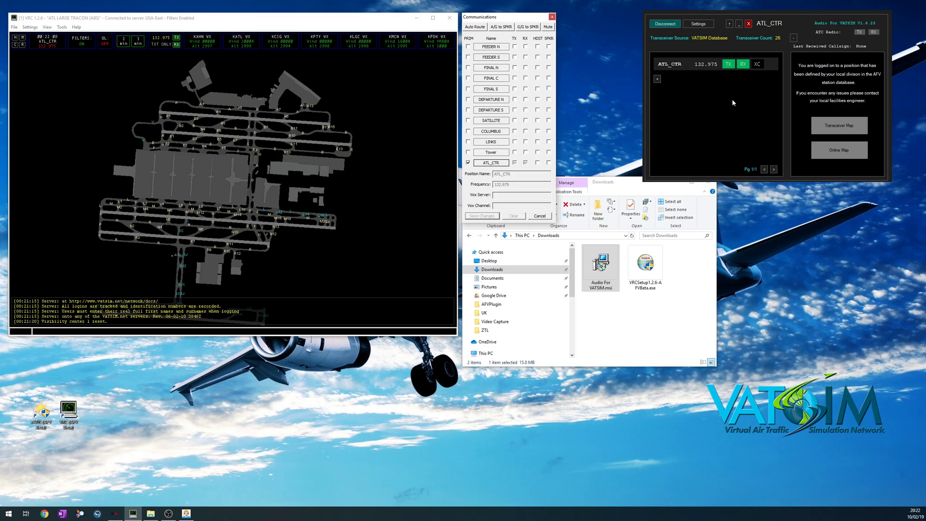
pyautogui.press('ctrl')
# Step: Switch the Audio For VATSIM client to its compact view, expand the station list and restore the full view
pyautogui.click(730, 25)
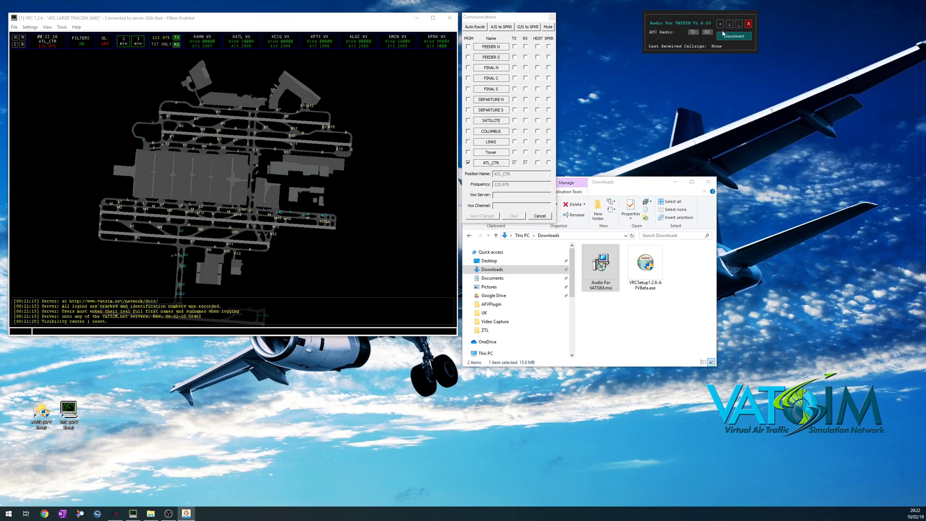
pyautogui.click(720, 24)
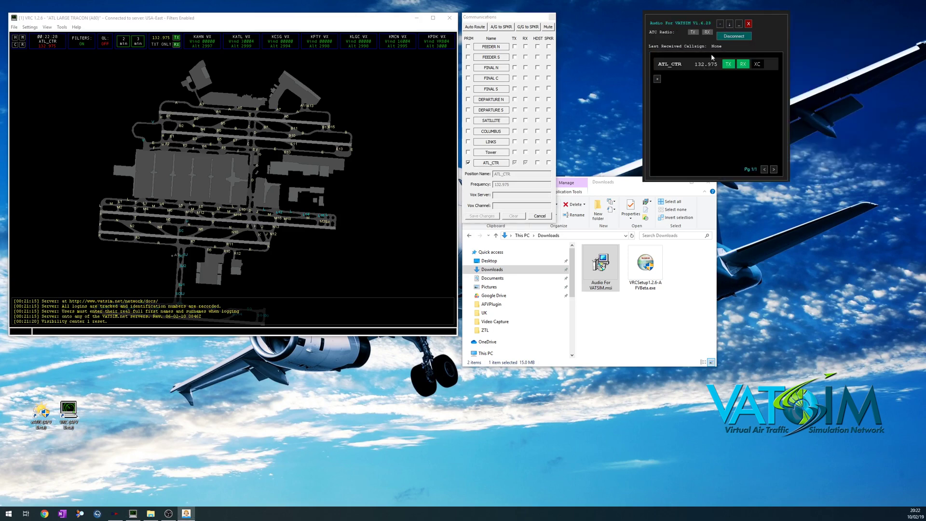
pyautogui.click(727, 24)
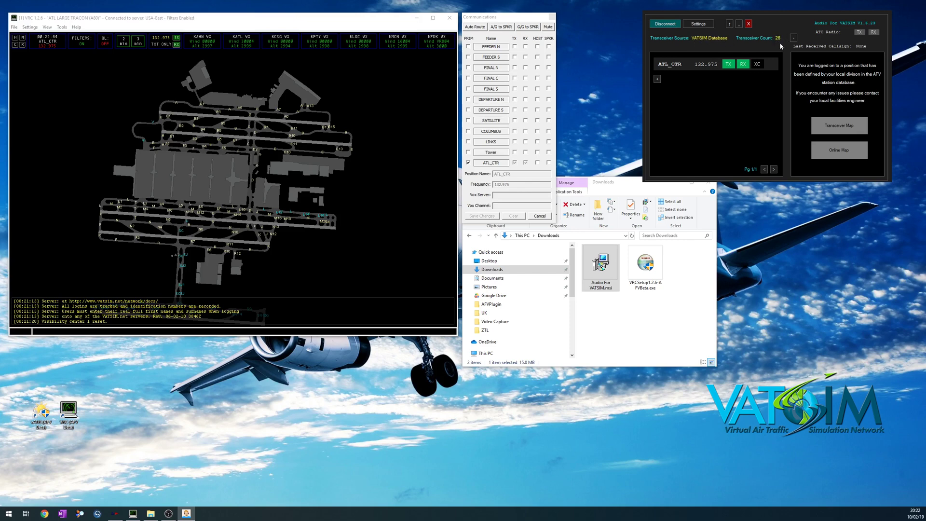
# Step: View the ATL_CTR transceiver map, close it and examine the station's coverage on the online map
pyautogui.click(846, 129)
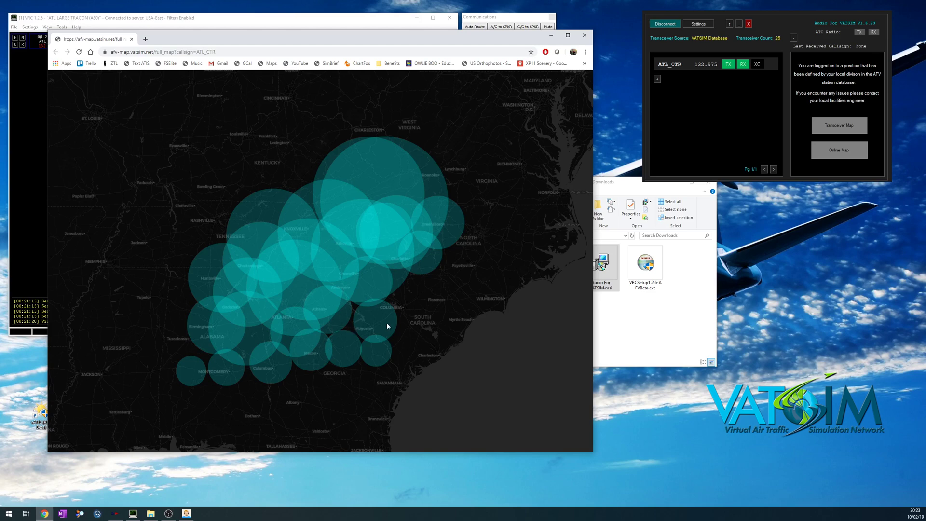
pyautogui.click(584, 35)
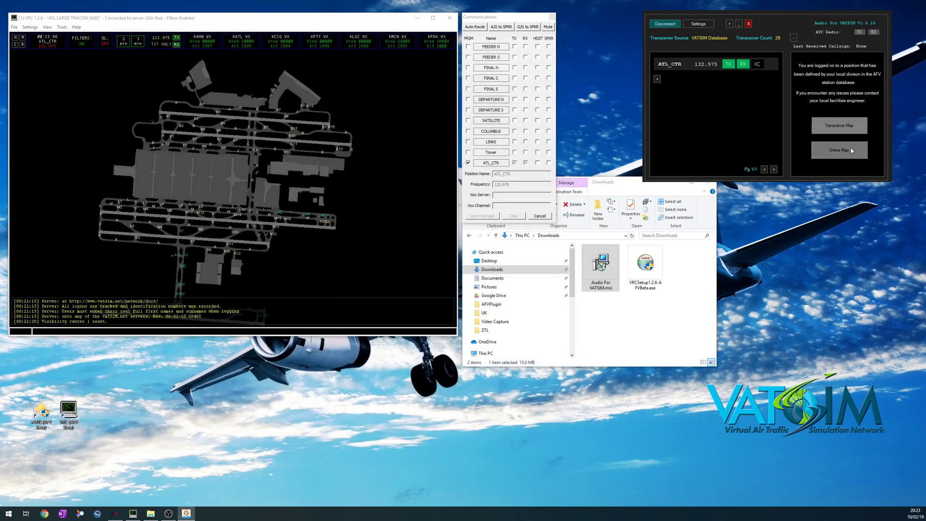
pyautogui.click(839, 150)
pyautogui.scroll(4, 297, 242)
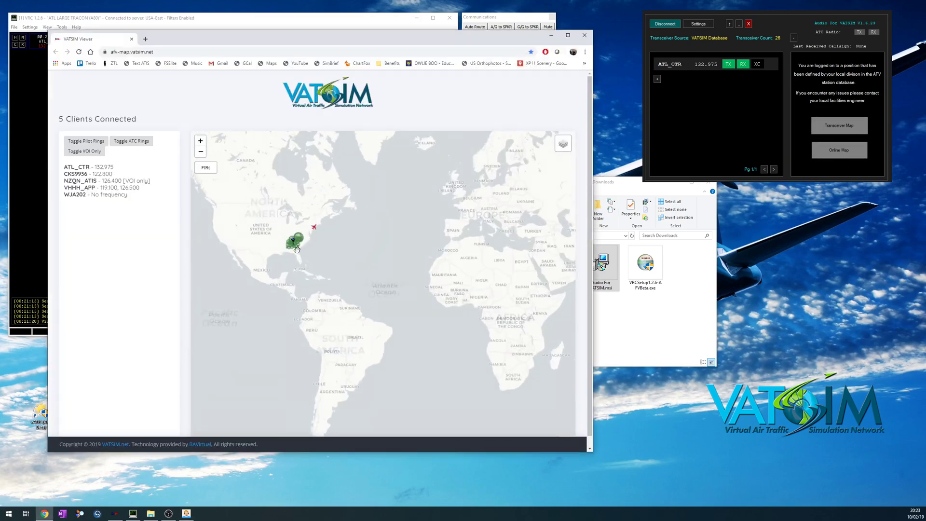
pyautogui.moveTo(298, 242); pyautogui.dragTo(376, 287)
pyautogui.moveTo(459, 217); pyautogui.dragTo(473, 252)
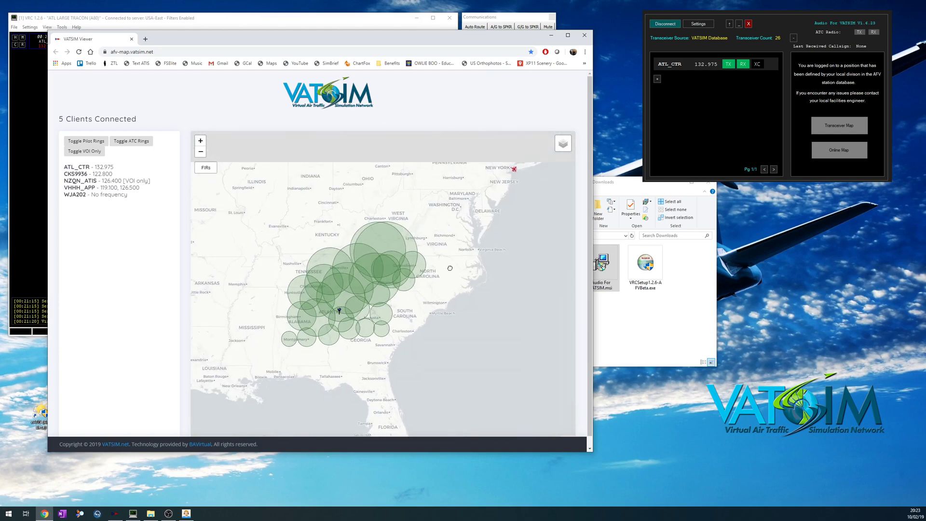
# Step: Inspect the details of aircraft CKS9936 on the online map and compare its position with the ATL_CTR coverage rings
pyautogui.click(515, 172)
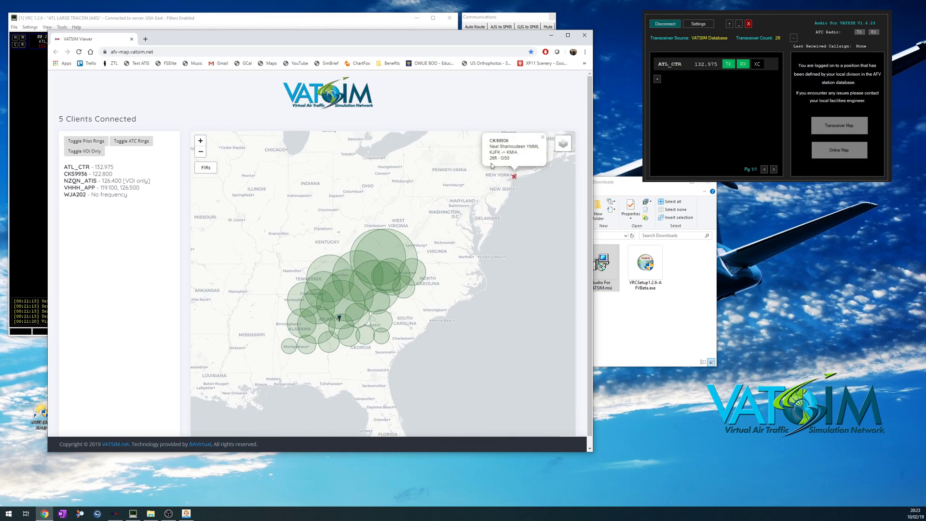
pyautogui.scroll(-3, 500, 295)
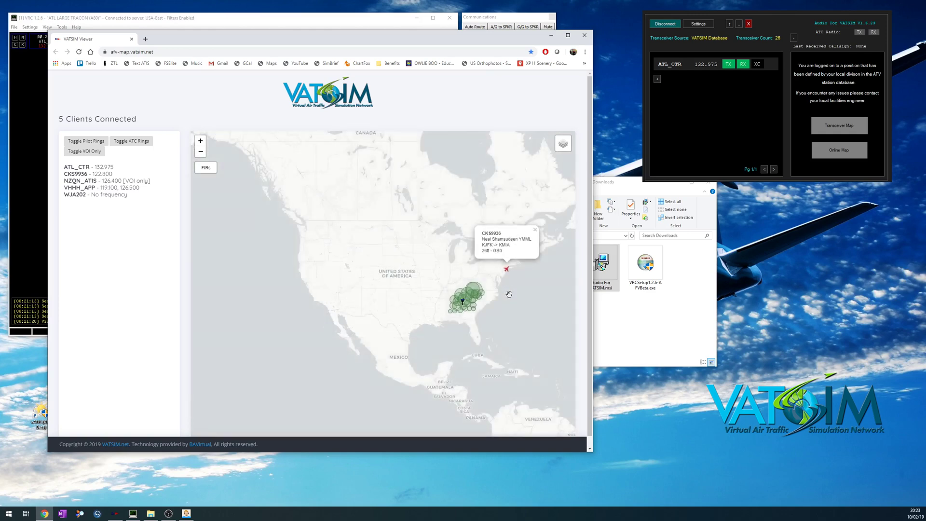
pyautogui.moveTo(442, 274); pyautogui.dragTo(386, 309)
pyautogui.scroll(4, 319, 275)
pyautogui.scroll(3, 321, 277)
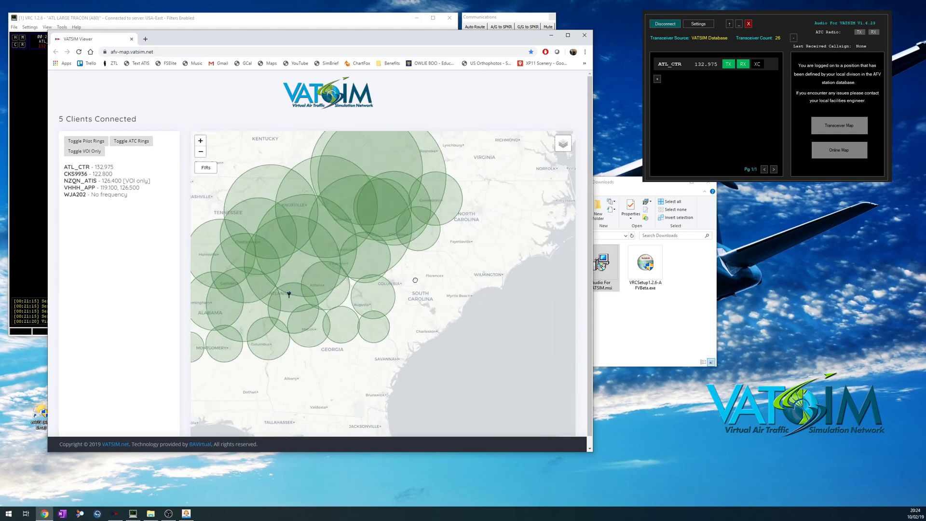
pyautogui.moveTo(415, 281); pyautogui.dragTo(471, 305)
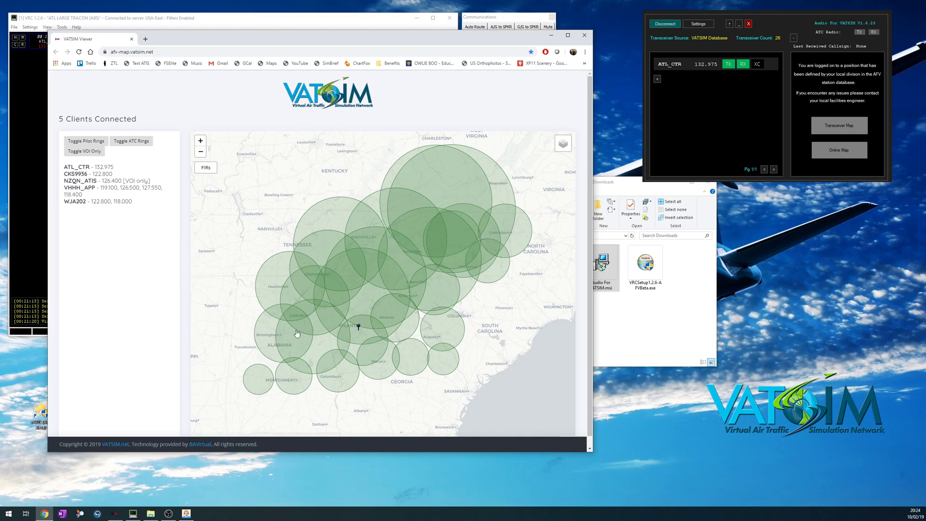
# Step: Turn cross-coupling (XC) on and back off for ATL_CTR, and close the online map
pyautogui.click(760, 68)
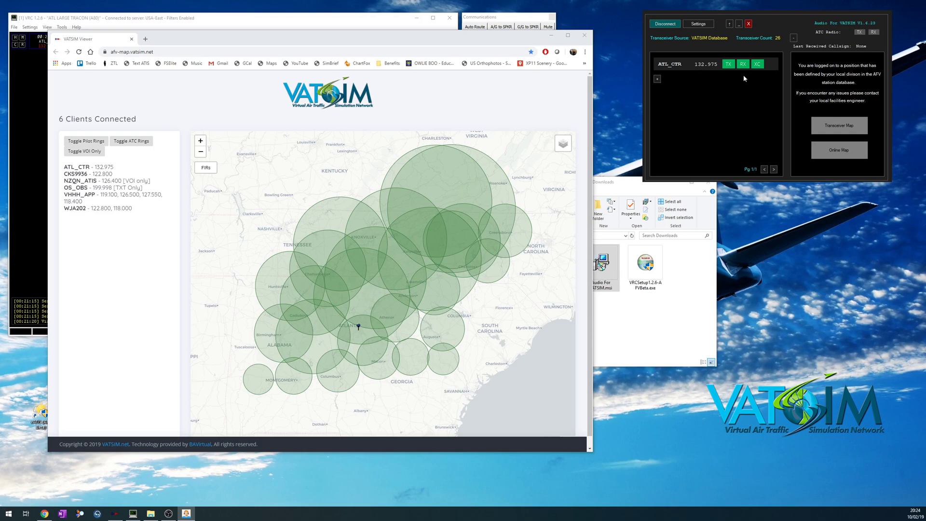
pyautogui.click(760, 66)
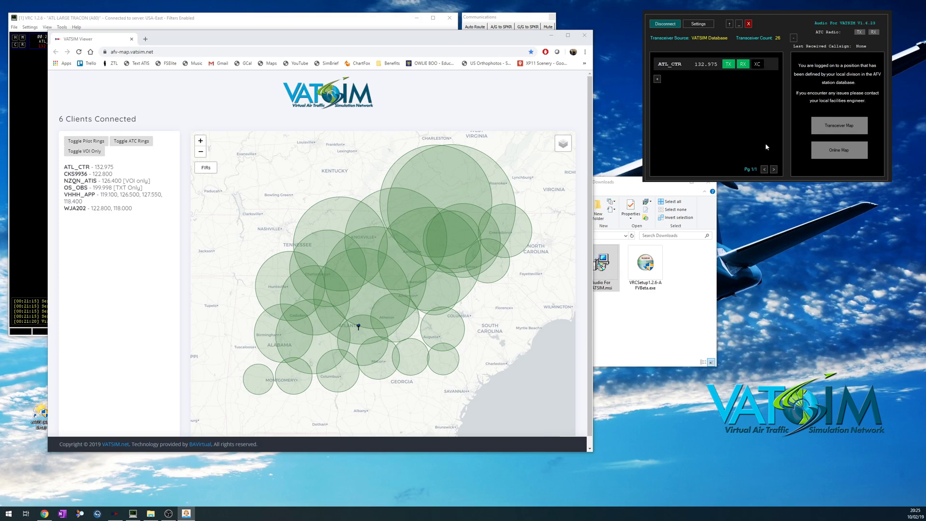
pyautogui.click(585, 37)
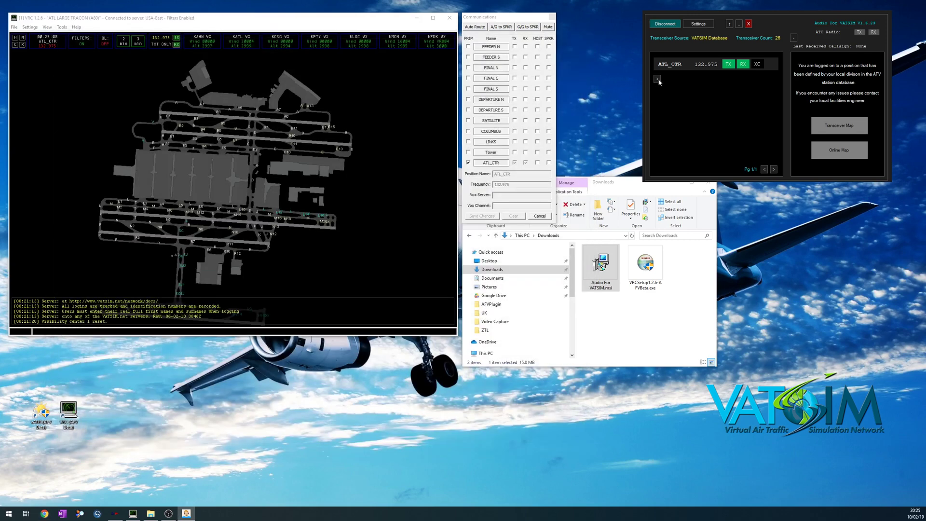
# Step: Add the KATL_TWR station to the Audio For VATSIM client with frequency 119.100
pyautogui.click(657, 80)
pyautogui.write('KATL_TWR')
pyautogui.press('Return')
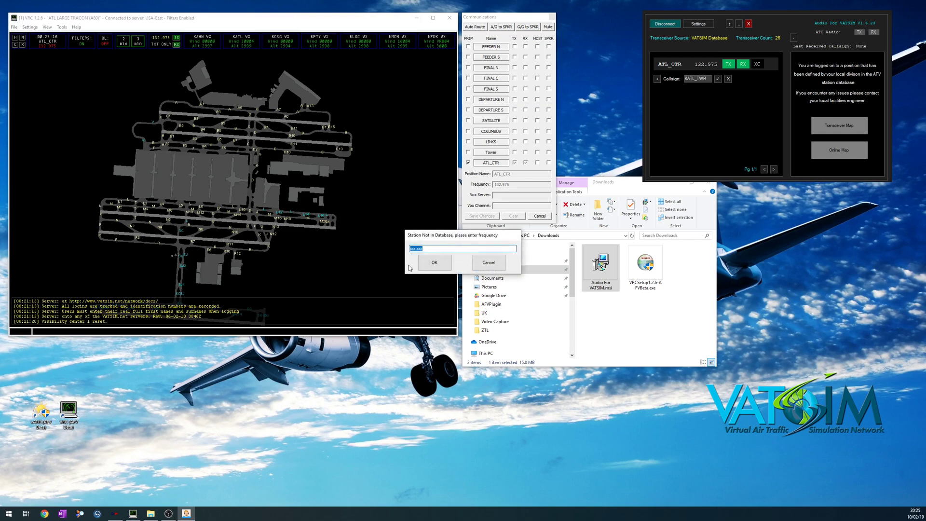
pyautogui.moveTo(460, 239); pyautogui.dragTo(723, 122)
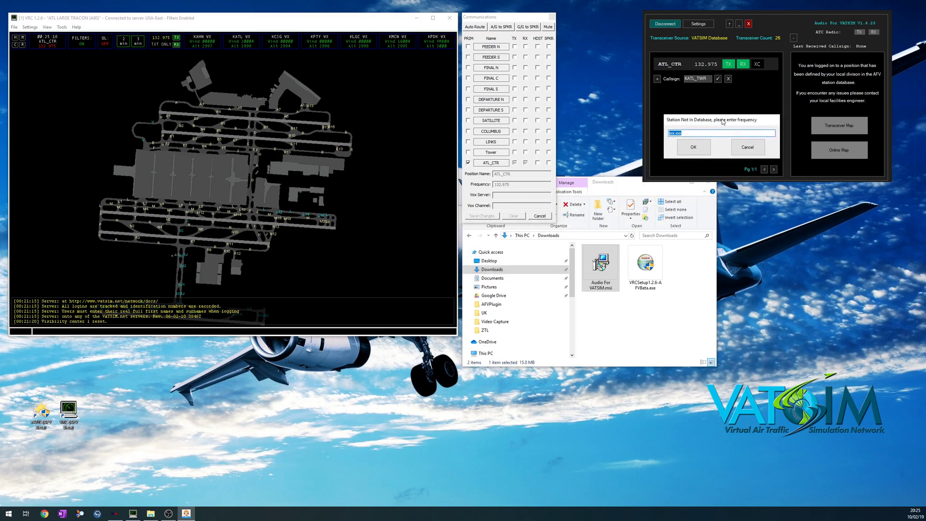
pyautogui.write('115.10')
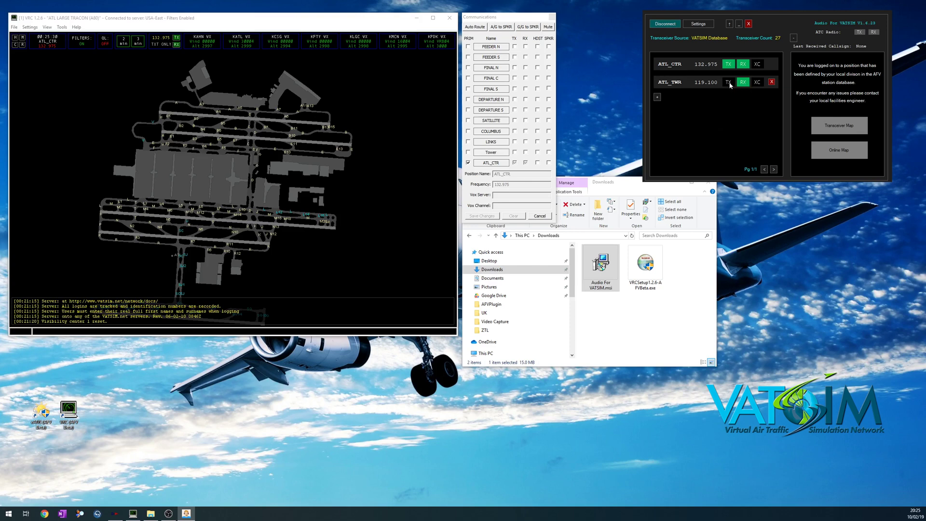
# Step: Enable transmit on ATL_TWR, key the push-to-talk, and activate transmit and receive for the Tower position in VRC
pyautogui.click(729, 83)
pyautogui.press('ctrl')
pyautogui.click(493, 153)
pyautogui.click(514, 153)
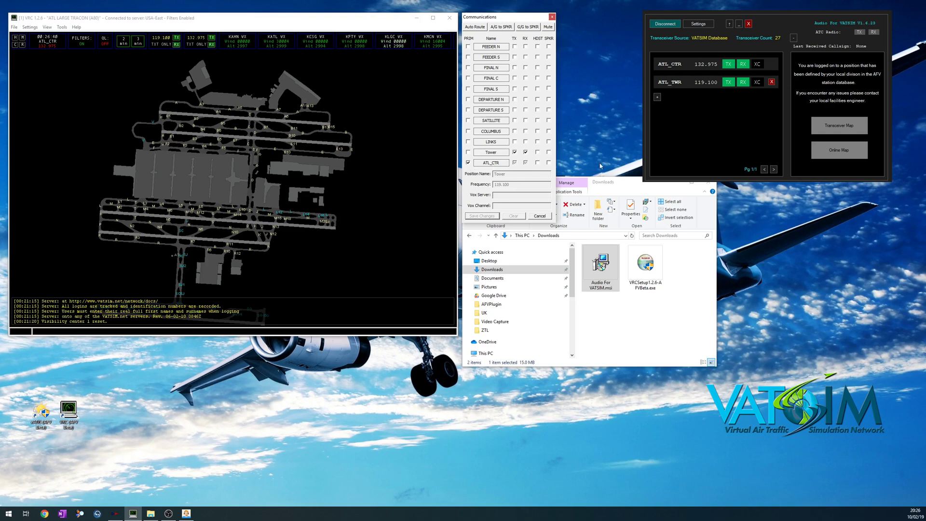
# Step: Add the KATL_GND station to the Audio For VATSIM client with frequency 121.9
pyautogui.click(657, 97)
pyautogui.write('KATL_GND')
pyautogui.press('Return')
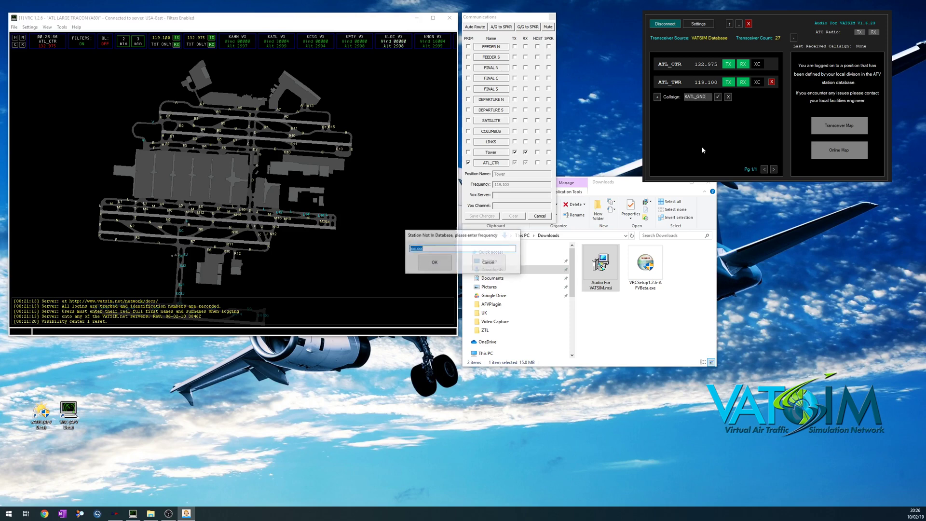
pyautogui.write('121')
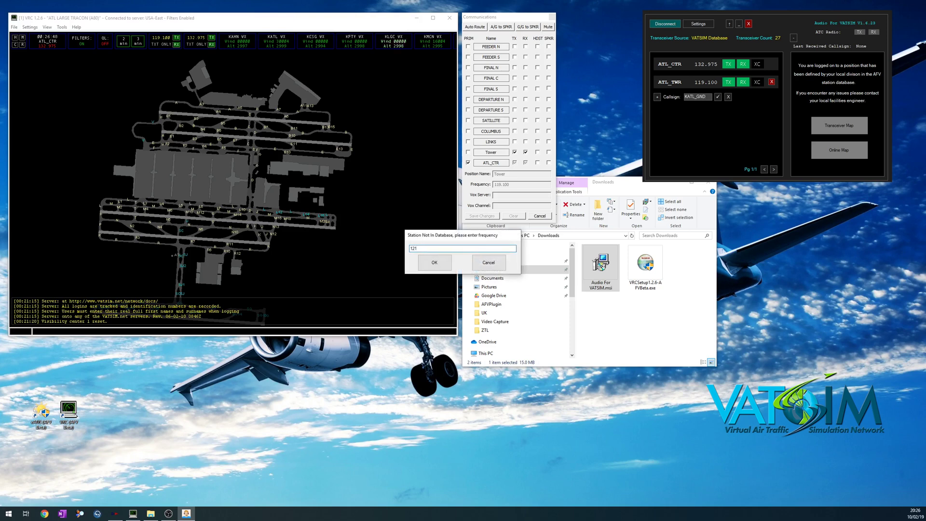
pyautogui.write('.9')
pyautogui.press('Return')
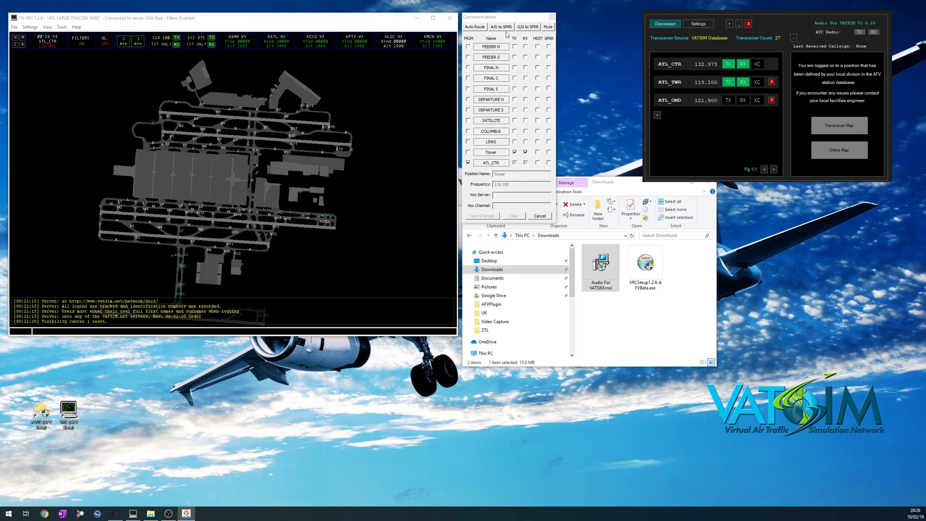
# Step: In VRC, redefine the FEEDER S position as ATL Ground on 121.900 and activate its transmit and receive
pyautogui.click(500, 59)
pyautogui.write('ATL')
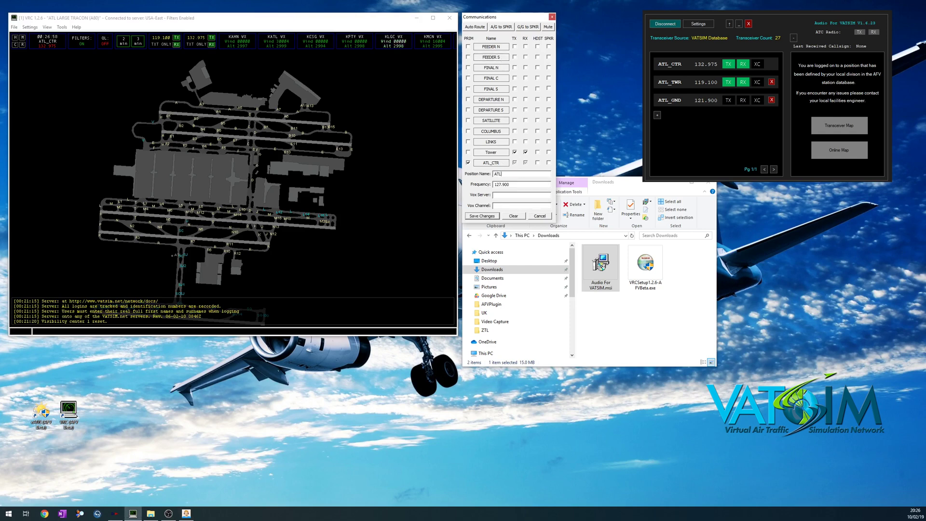
pyautogui.write(' Ground')
pyautogui.press('Tab')
pyautogui.write('1121.900')
pyautogui.press('Tab')
pyautogui.click(490, 217)
pyautogui.click(515, 57)
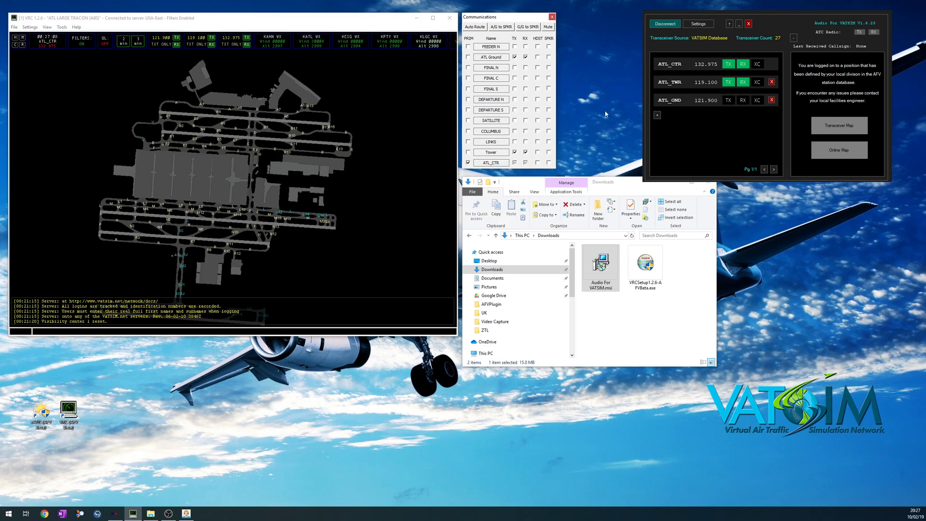
# Step: Enable receive and transmit on ATL_GND in the Audio For VATSIM client and key the push-to-talk
pyautogui.click(728, 101)
pyautogui.click(729, 101)
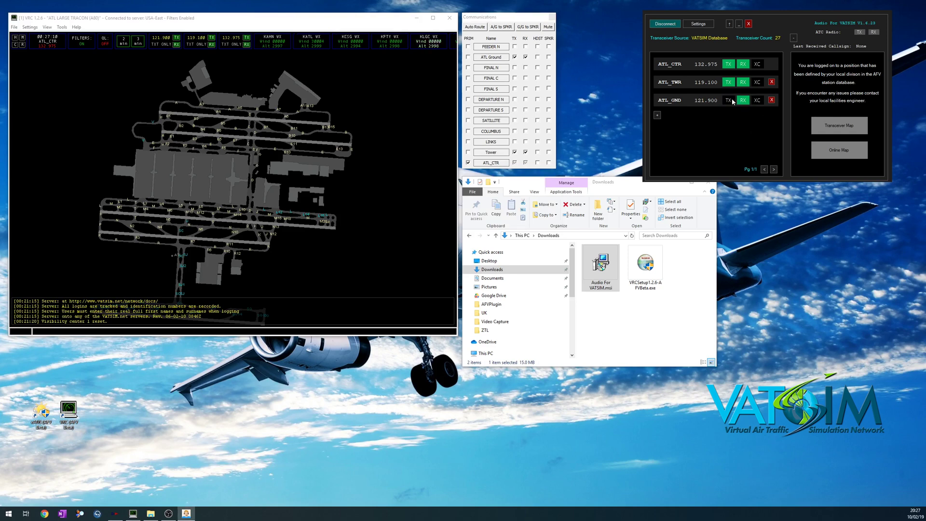
pyautogui.click(730, 101)
pyautogui.press('ctrl')
# Step: Cross-couple ATL_CTR, ATL_TWR and ATL_GND, and turn the cross-coupling back off
pyautogui.click(757, 64)
pyautogui.click(758, 81)
pyautogui.click(758, 100)
pyautogui.click(757, 99)
pyautogui.click(757, 82)
# Step: Remove the ATL_TWR and ATL_GND stations and disconnect the Audio For VATSIM client
pyautogui.click(772, 83)
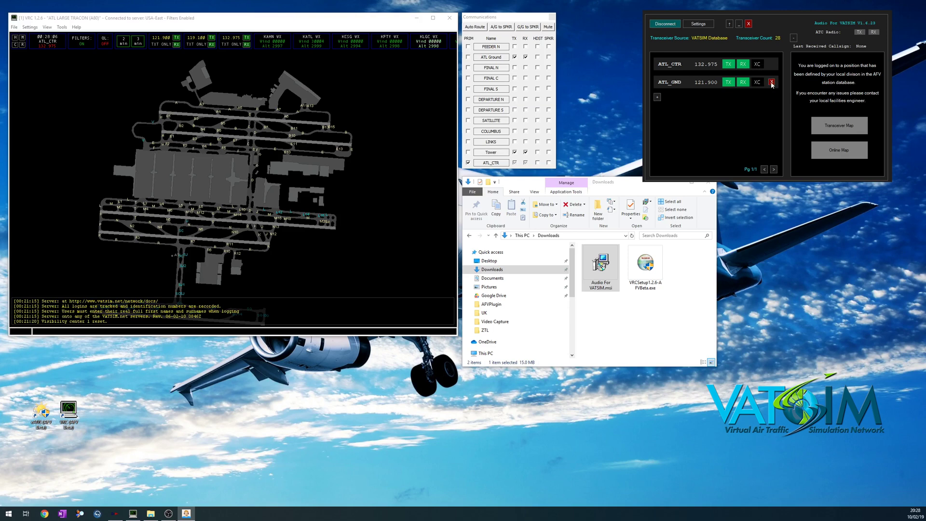
pyautogui.click(771, 83)
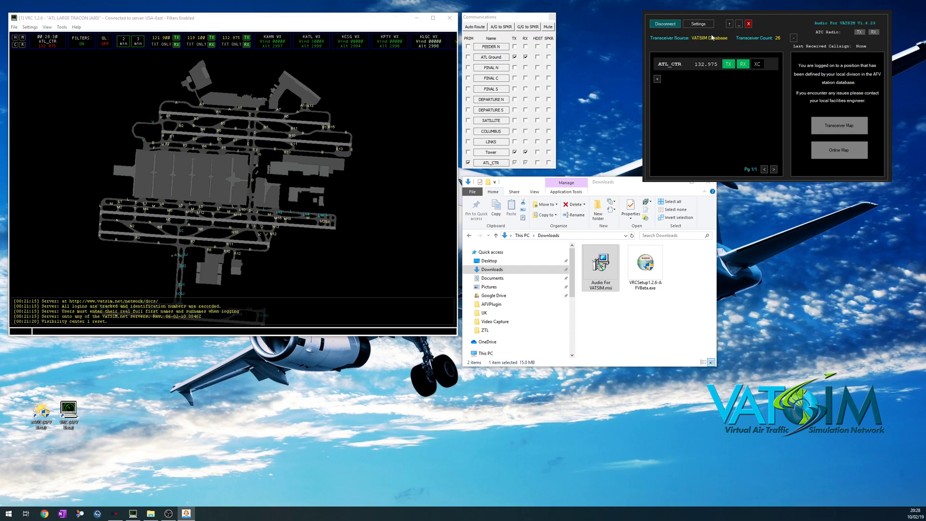
pyautogui.click(673, 25)
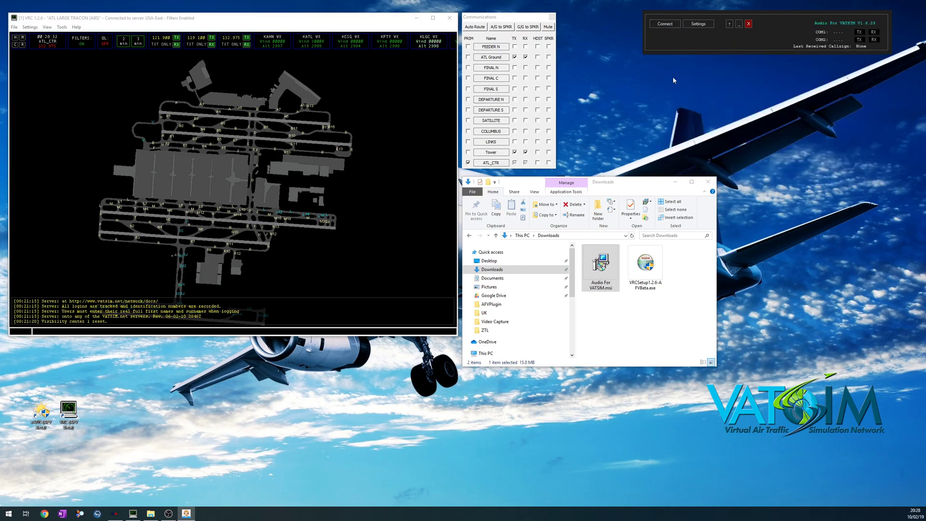
# Step: Deactivate the ATL_CTR, Tower and ATL Ground frequencies in VRC's communications window
pyautogui.click(492, 163)
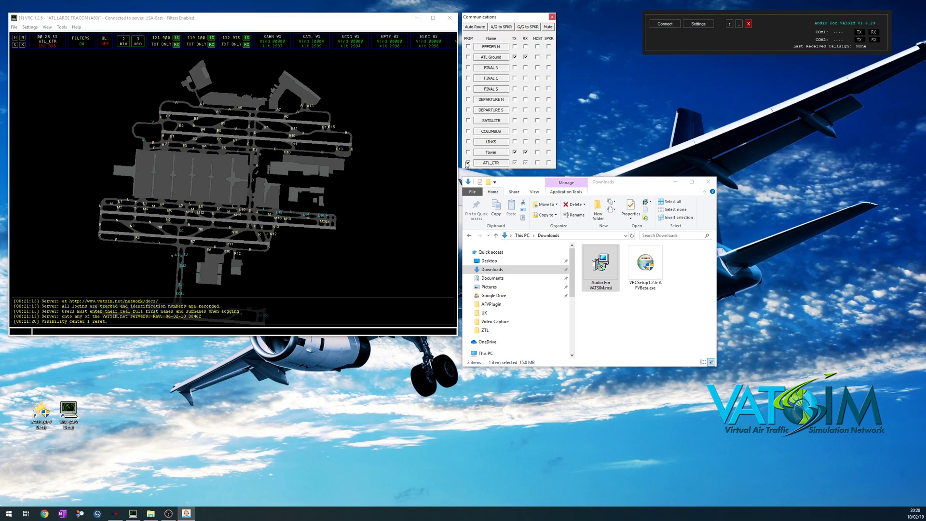
pyautogui.click(514, 152)
pyautogui.click(514, 163)
pyautogui.click(526, 162)
pyautogui.click(515, 57)
pyautogui.click(525, 57)
# Step: Disconnect VRC from the VATSIM network and confirm the disconnection
pyautogui.click(14, 27)
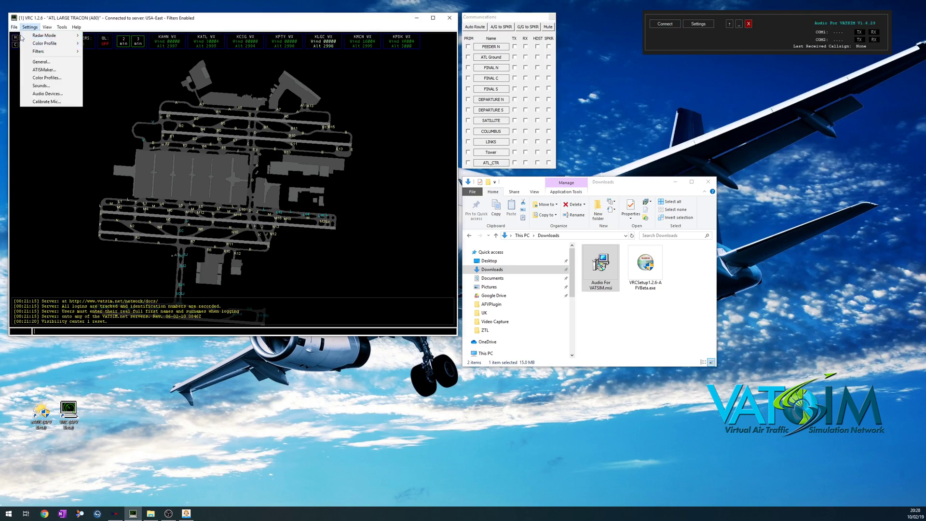
pyautogui.click(15, 27)
pyautogui.click(29, 66)
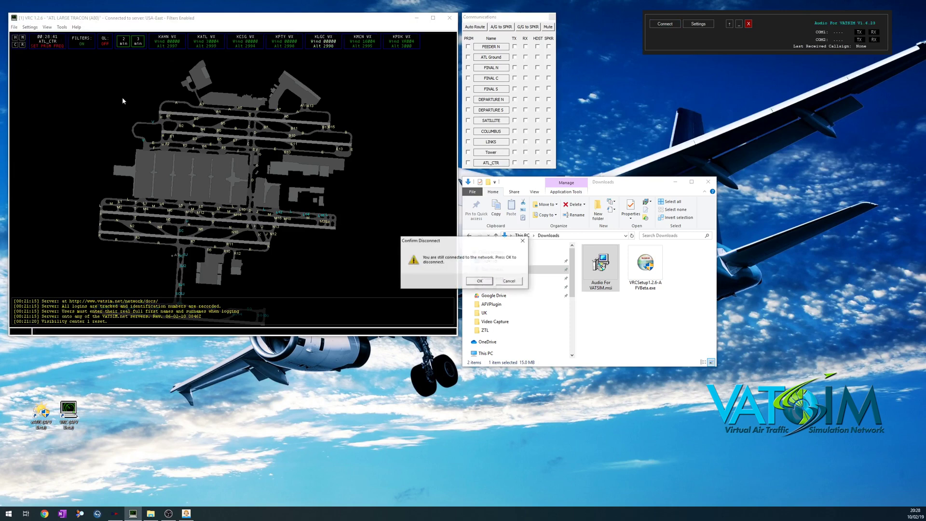
pyautogui.click(485, 283)
# Step: Reconnect VRC to VATSIM with the callsign ATL_TWR and the facility set to Tower
pyautogui.click(15, 27)
pyautogui.click(29, 53)
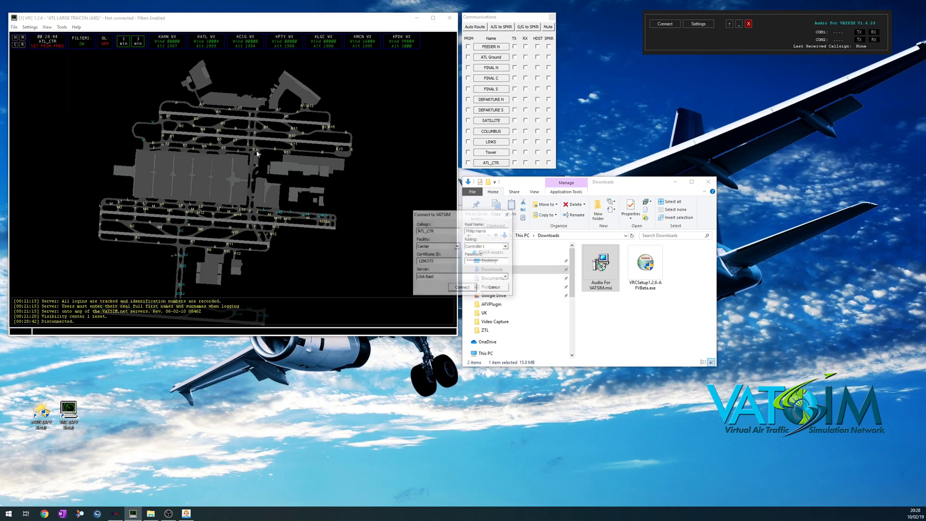
pyautogui.click(445, 232)
pyautogui.press('BackSpace')
pyautogui.press('BackSpace')
pyautogui.press('BackSpace')
pyautogui.write('TWR')
pyautogui.hotkey('alt', 'Down')
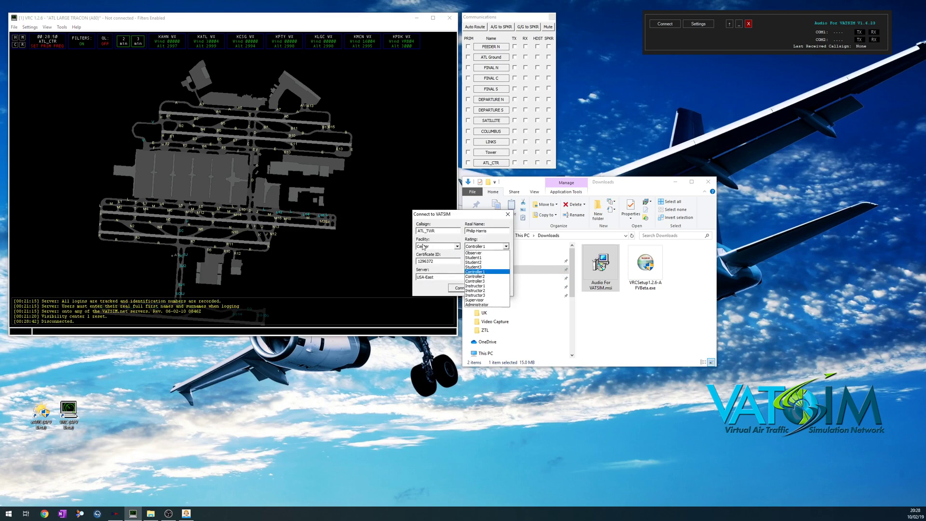
pyautogui.click(423, 247)
pyautogui.click(434, 271)
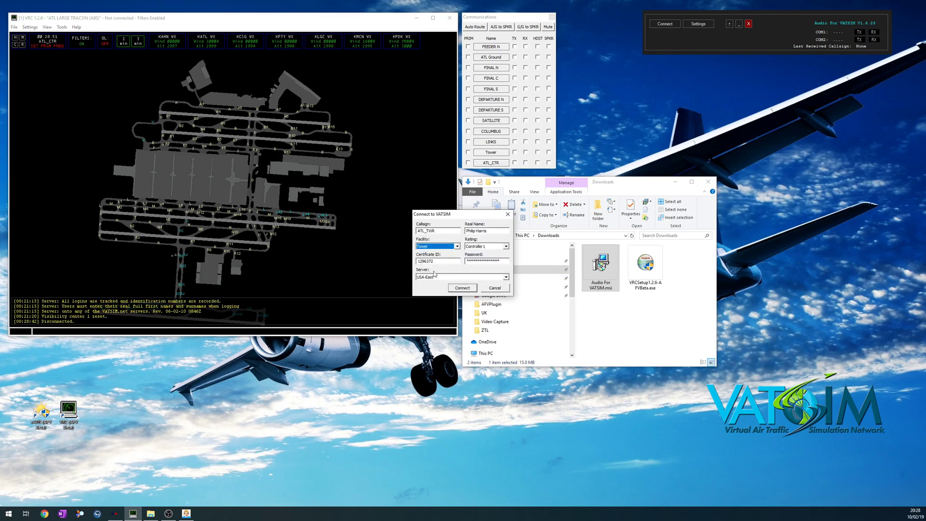
pyautogui.click(462, 287)
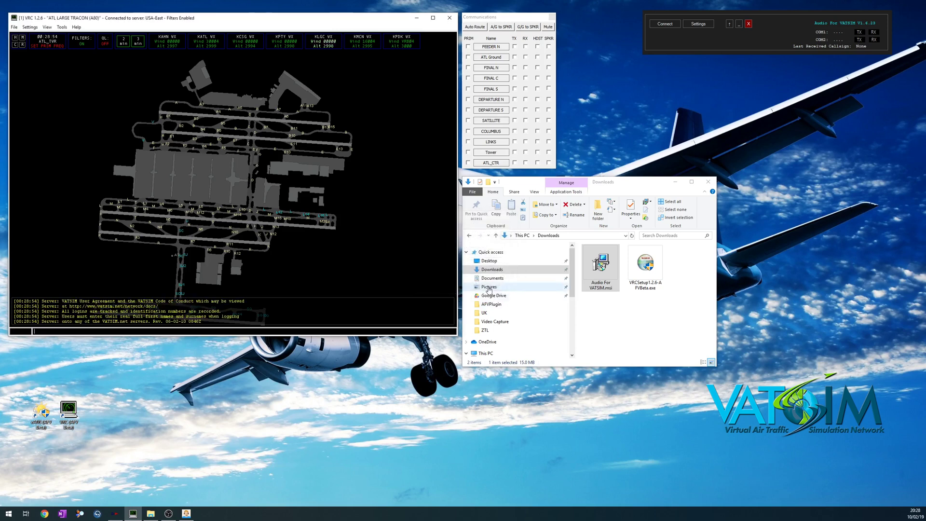
# Step: Connect the Audio For VATSIM client and make Tower the primary frequency in VRC
pyautogui.click(665, 24)
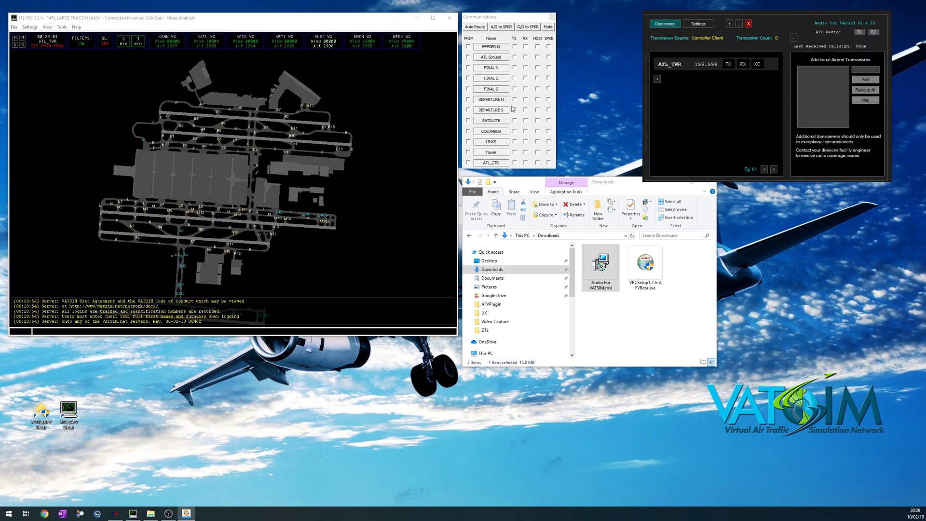
pyautogui.click(467, 152)
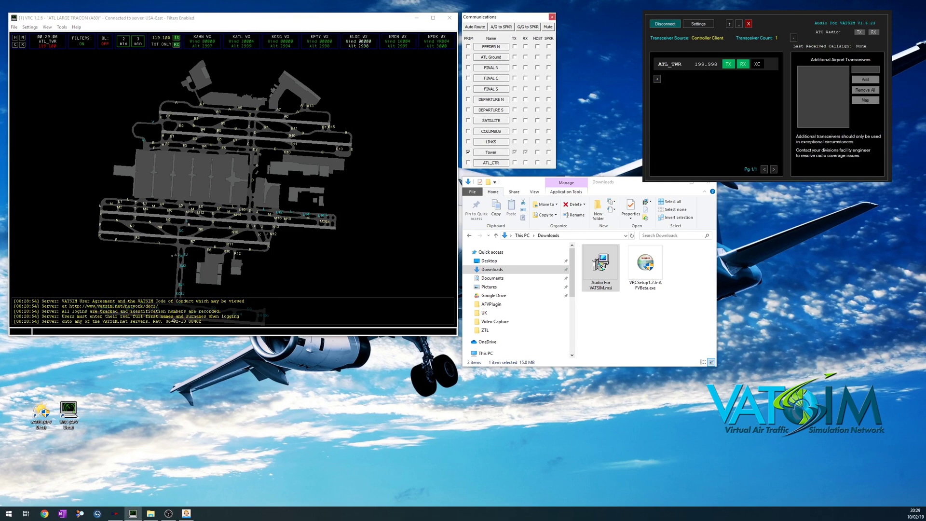
# Step: Set VRC's visibility center to the Atlanta airport with the command .vis KATL
pyautogui.click(174, 324)
pyautogui.write('.vi')
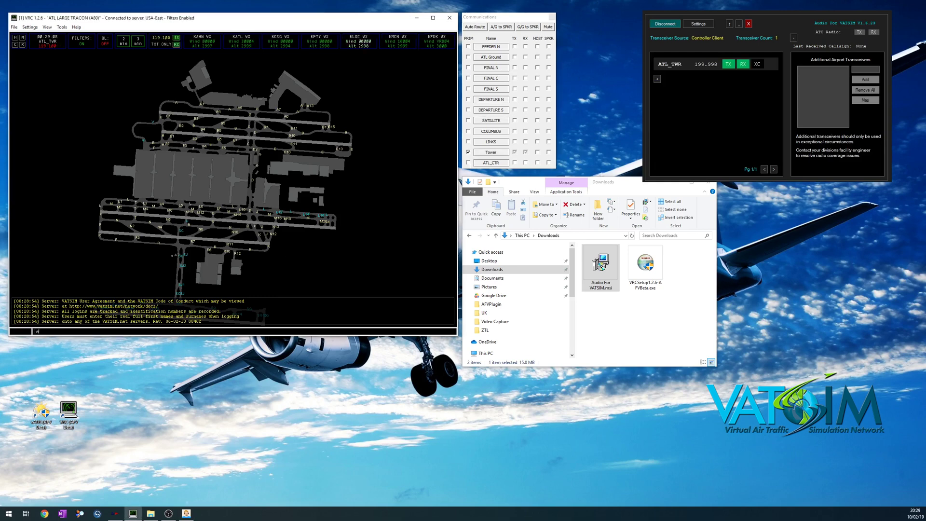
pyautogui.write('s KATL')
pyautogui.press('Return')
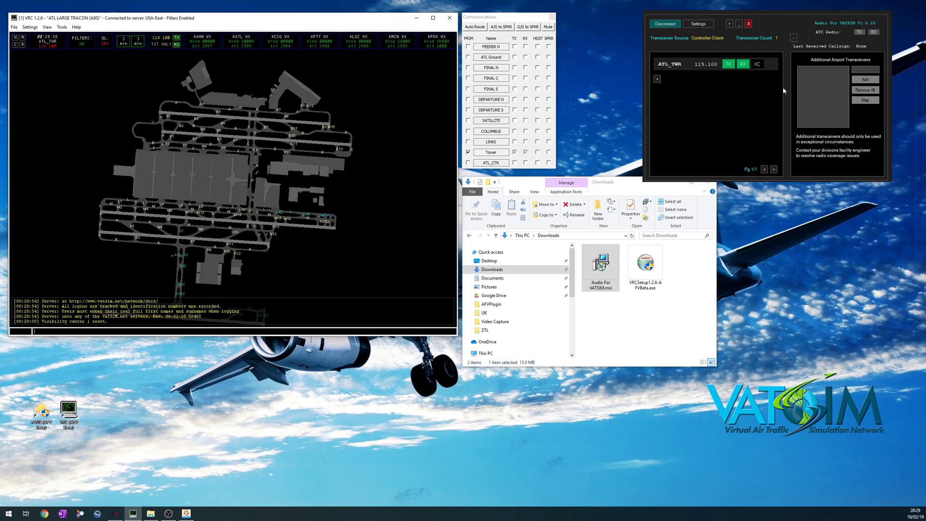
# Step: Add KPDK as an additional airport transceiver for ATL_TWR in the Audio For VATSIM client
pyautogui.click(866, 69)
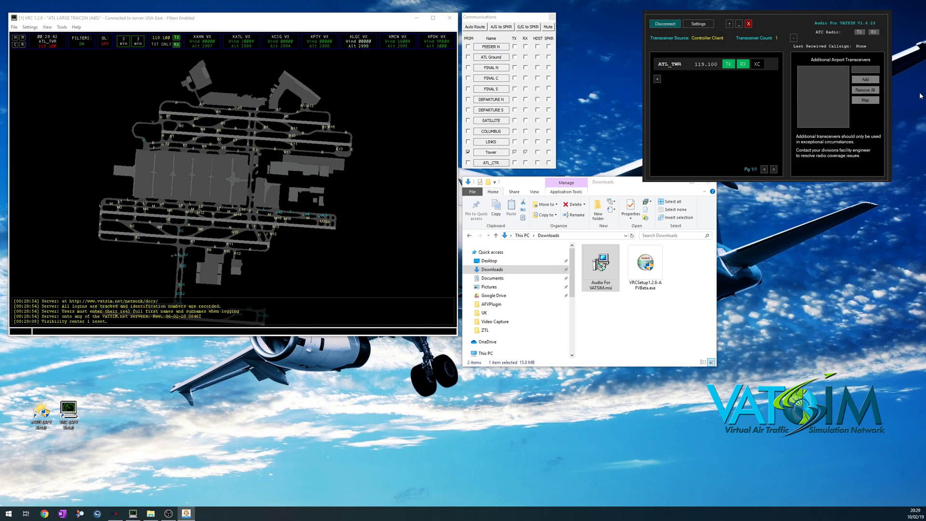
pyautogui.click(865, 80)
# Step: Launch vATIS, connect the Atlanta (KATL) ATIS with the EAST VISUALS profile, and move its window below VRC
pyautogui.doubleClick(43, 418)
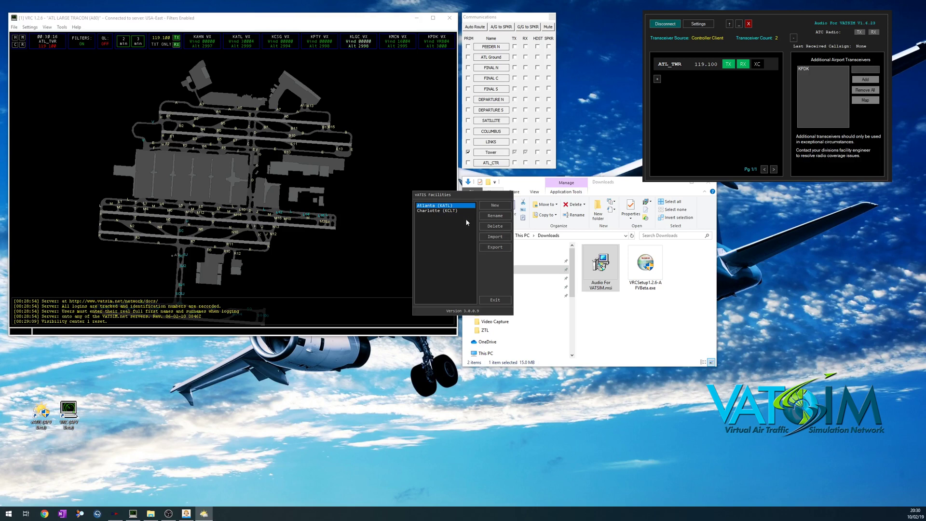
pyautogui.doubleClick(444, 206)
pyautogui.click(338, 220)
pyautogui.click(323, 229)
pyautogui.click(438, 221)
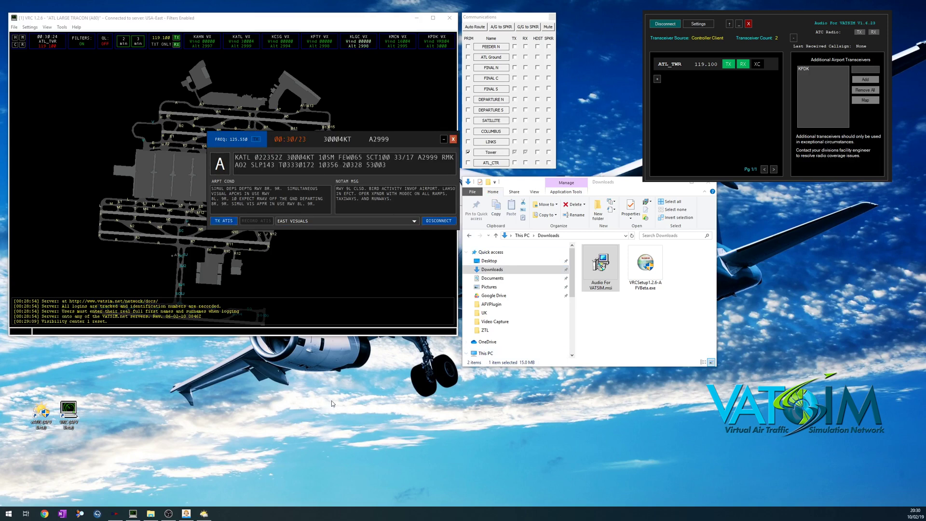
pyautogui.moveTo(381, 140); pyautogui.dragTo(362, 371)
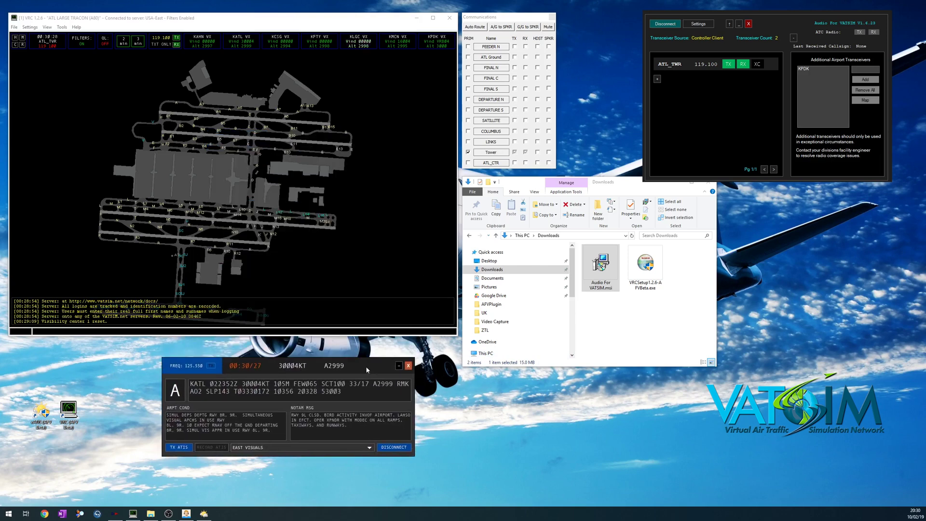